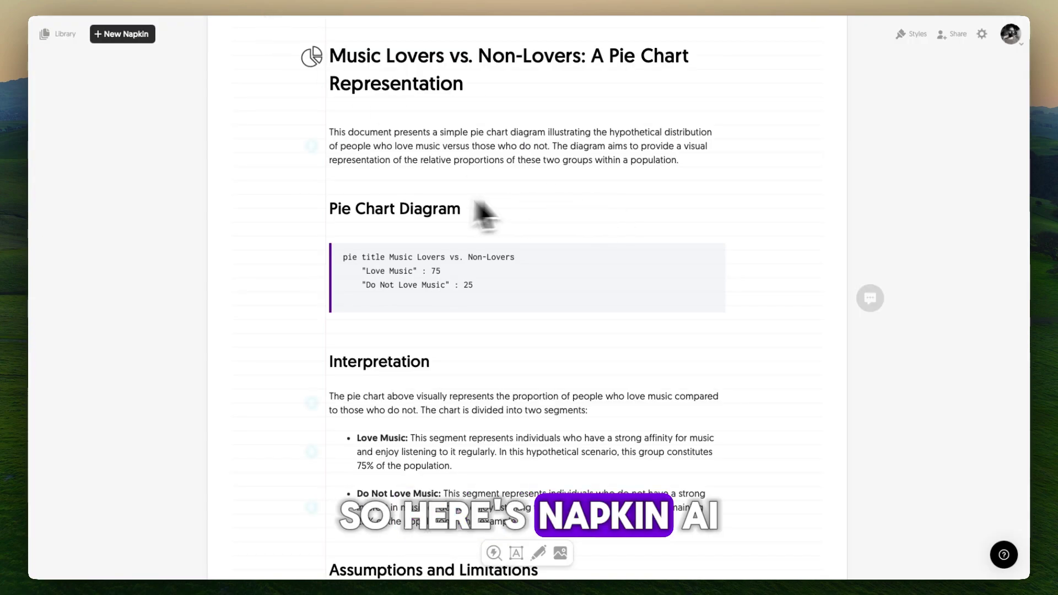
scroll(411, 199, "down", 5)
scroll(411, 199, "down", 5)
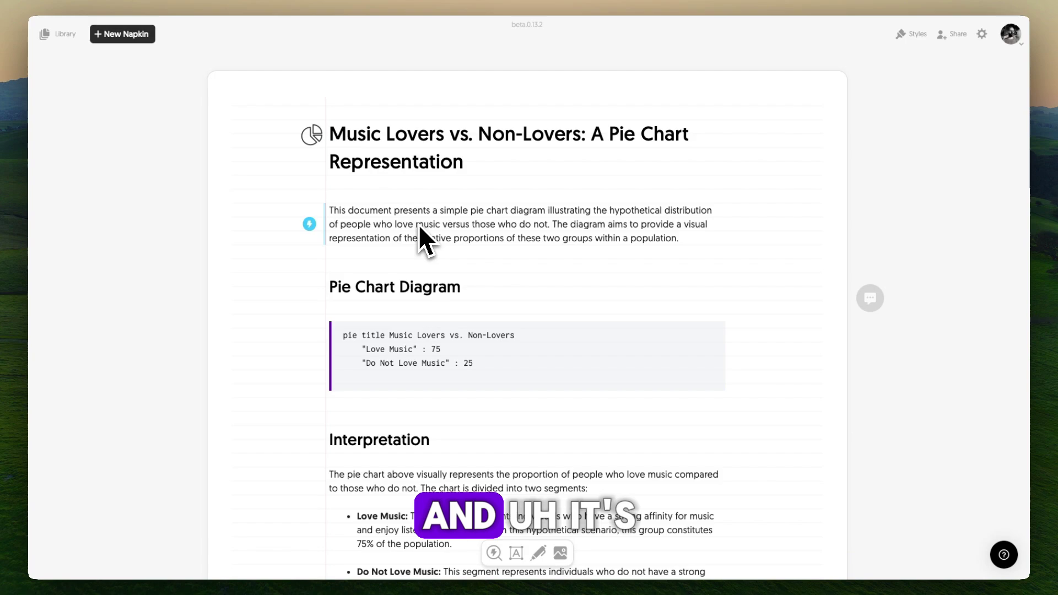
scroll(418, 224, "down", 3)
scroll(418, 224, "down", 3)
scroll(419, 224, "down", 6)
scroll(418, 224, "down", 3)
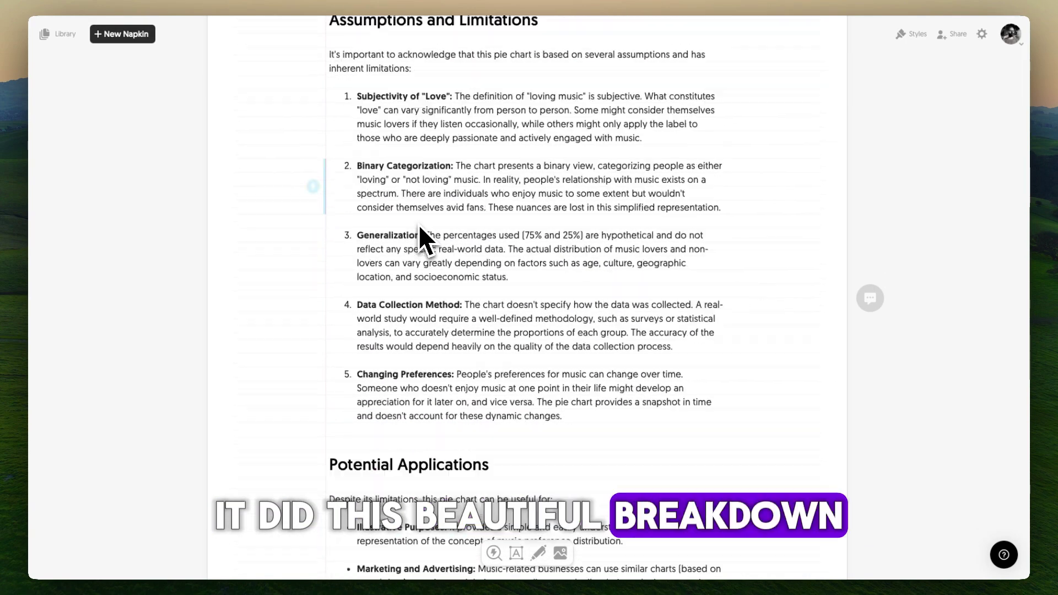
scroll(418, 224, "down", 3)
scroll(418, 224, "down", 3)
scroll(418, 224, "down", 2)
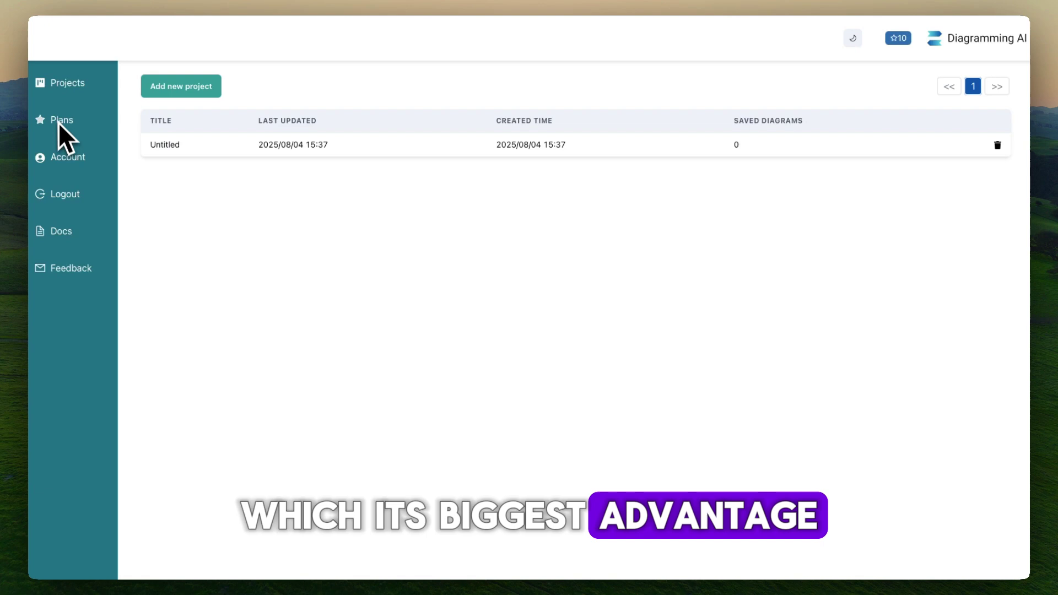
Glance at the pricing plans, return to the project list, and start a new Untitled project.
left_click(62, 121)
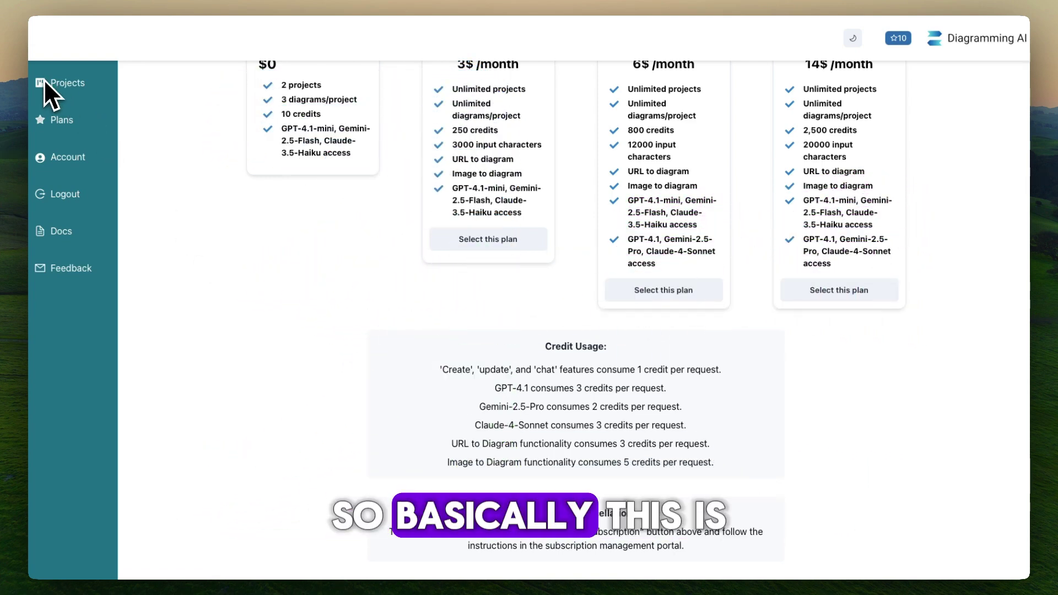
left_click(69, 82)
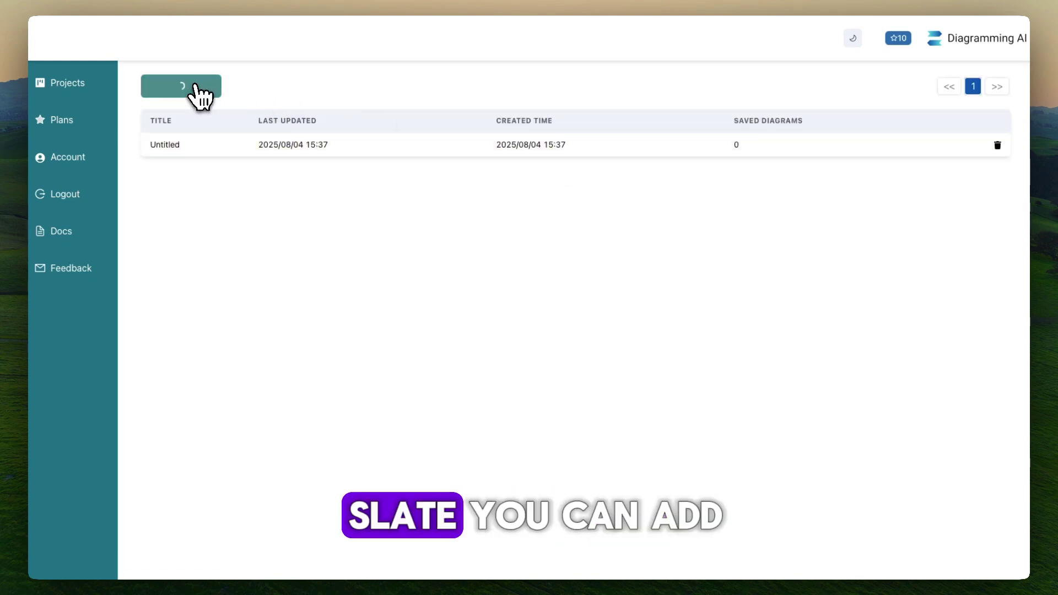
left_click(190, 86)
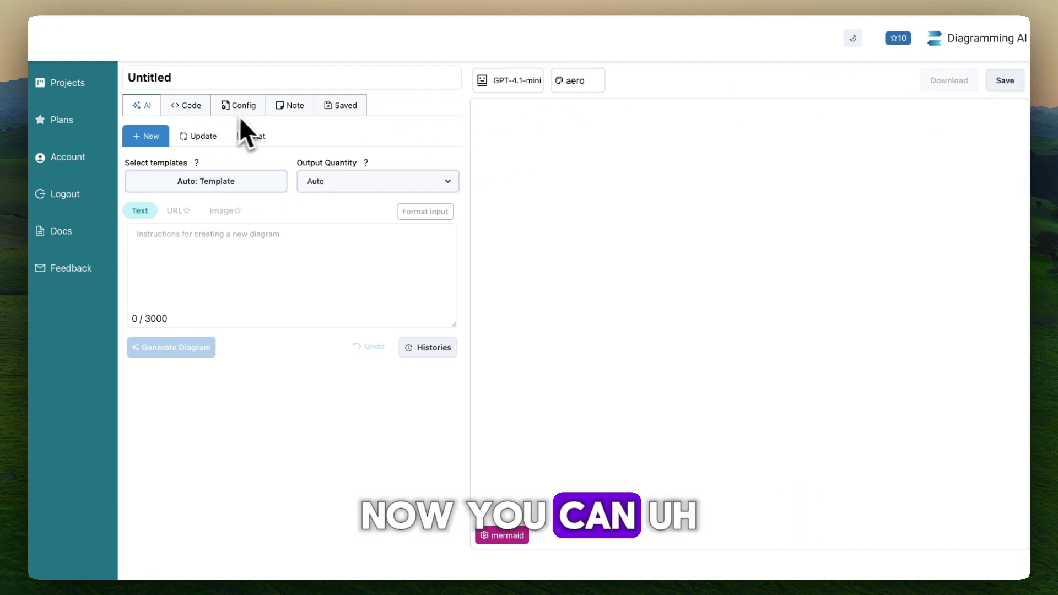
Check the empty Code and Config views, then focus the AI instructions box.
left_click(186, 106)
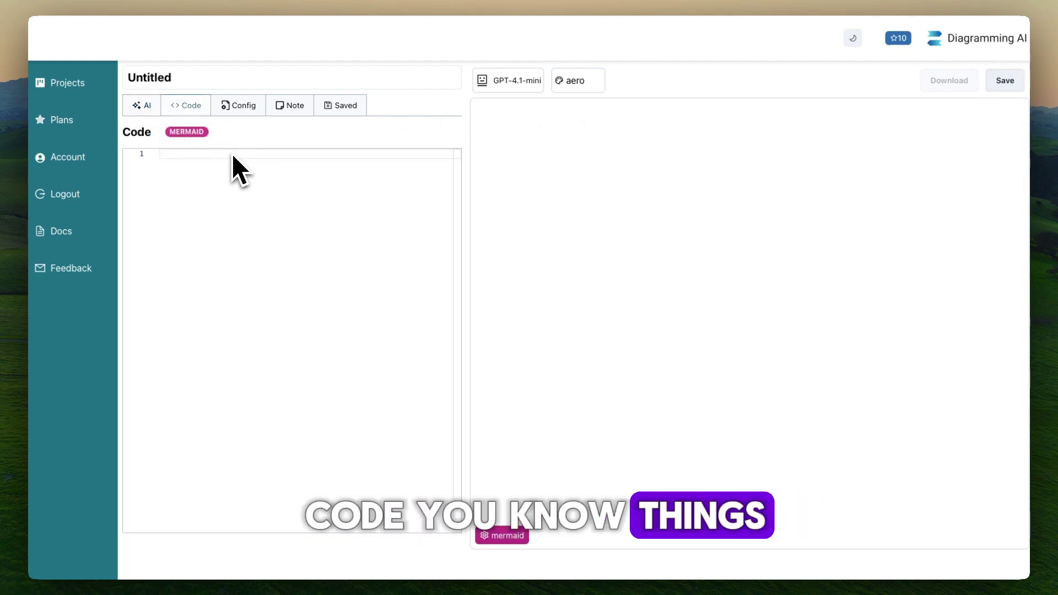
left_click(244, 106)
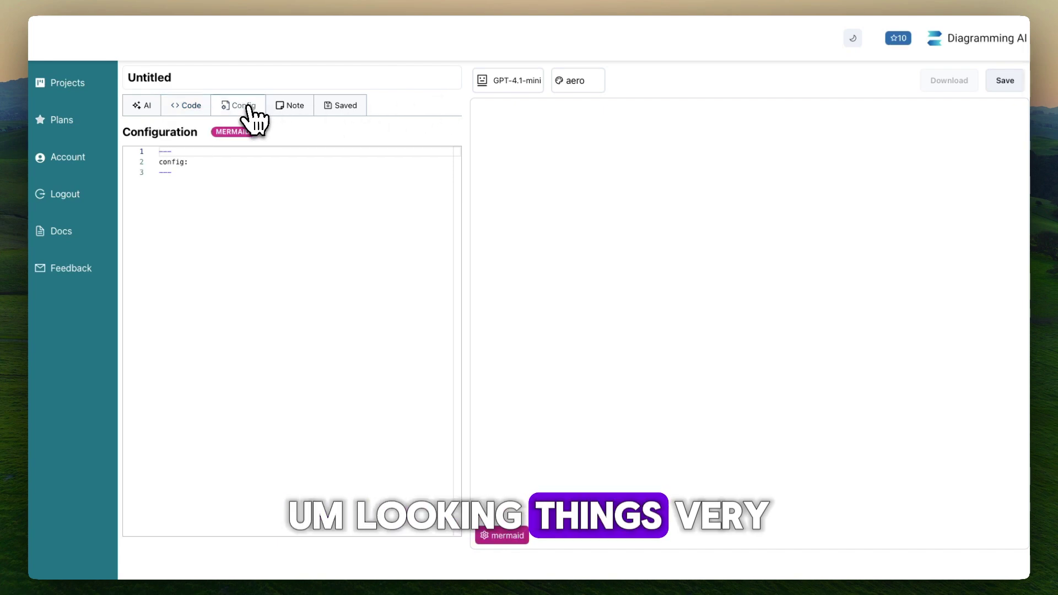
left_click(142, 105)
left_click(215, 238)
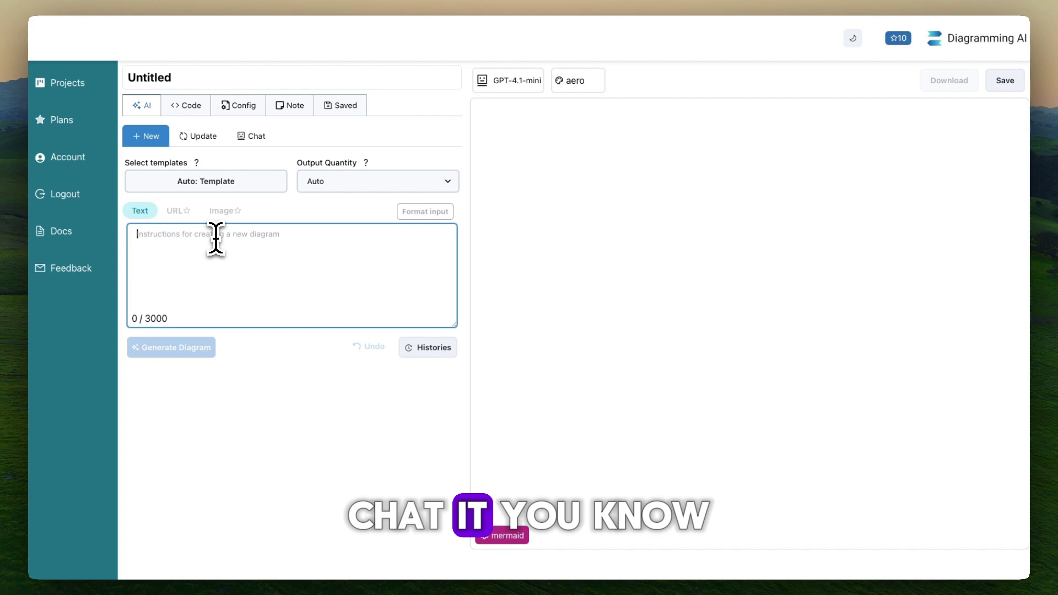
type("A DP")
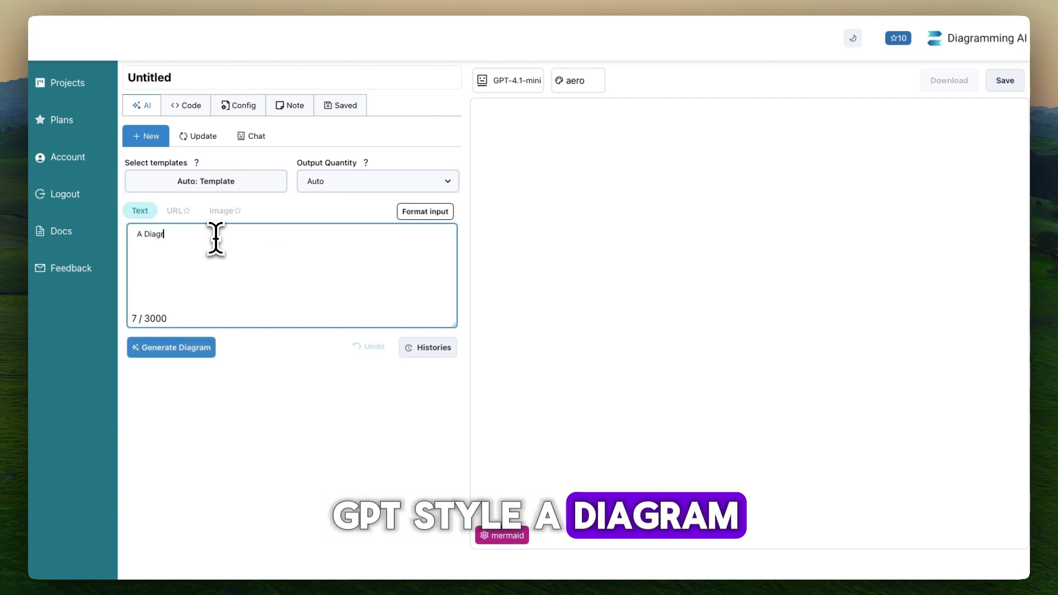
type("rt of music lovers")
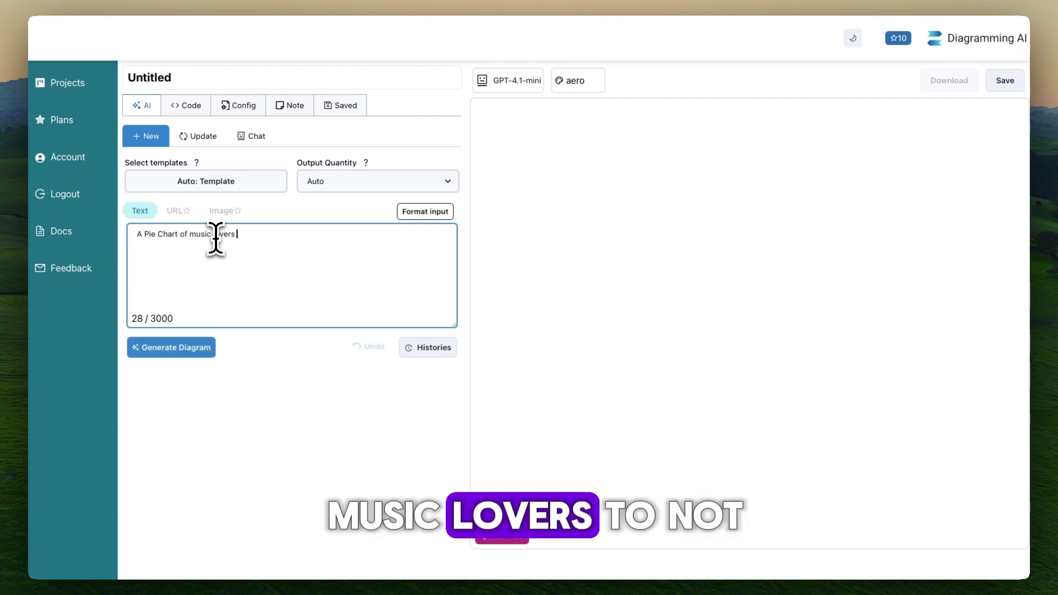
type(" to non music lovers")
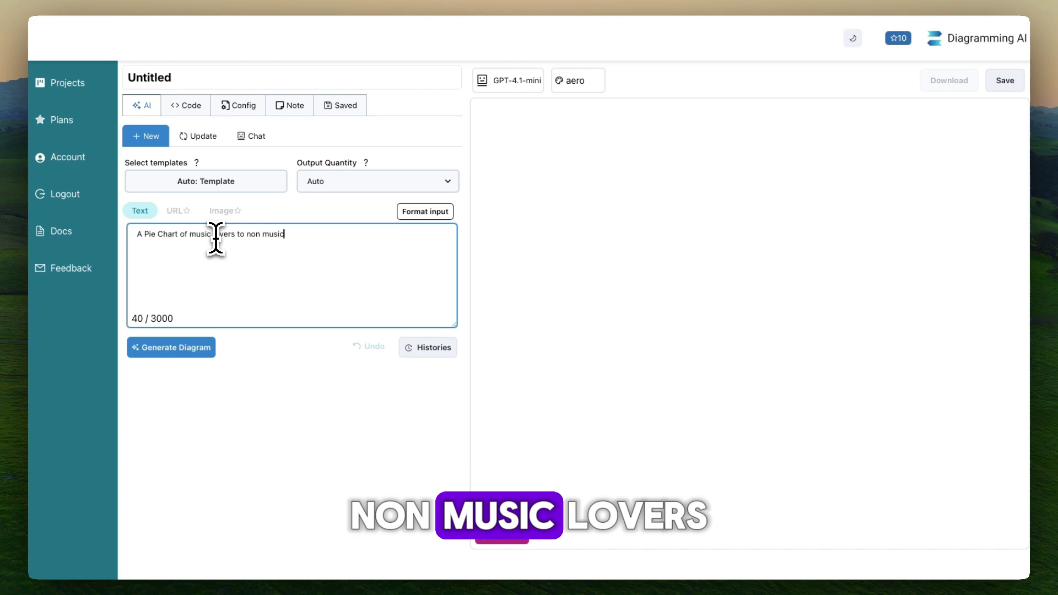
Generate the music lovers versus non-music lovers pie chart from the typed prompt.
left_click(186, 347)
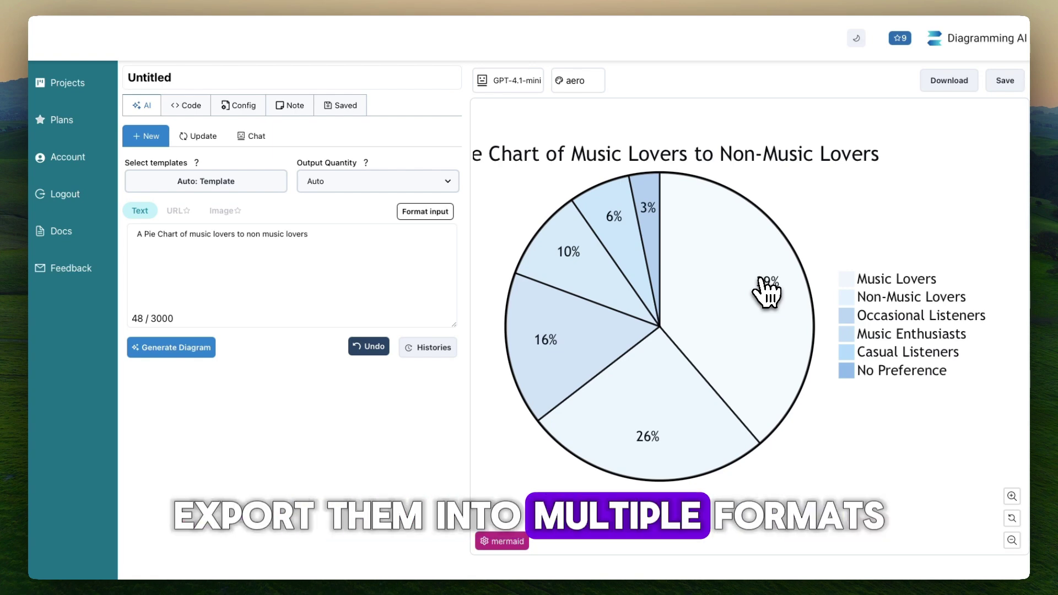
scroll(768, 291, "down", 2)
scroll(768, 291, "up", 1)
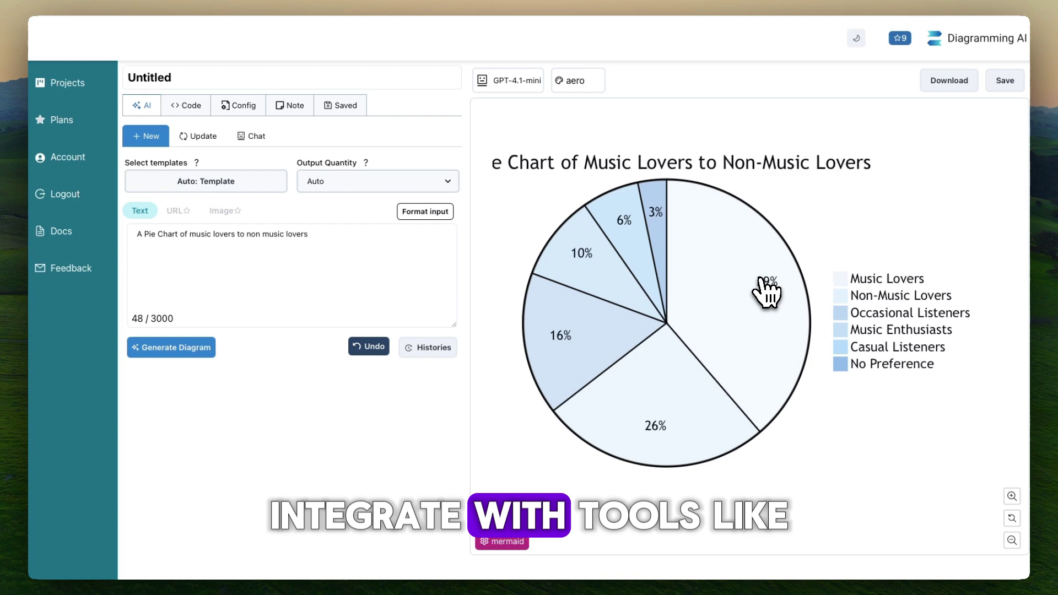
scroll(767, 291, "down", 1)
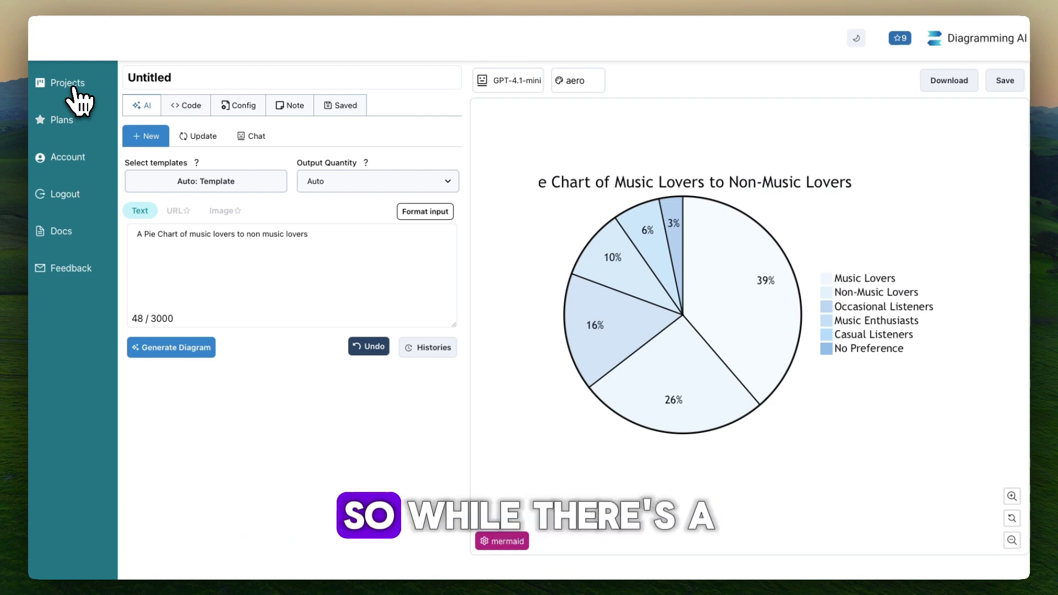
Go to the Plans page from the left sidebar.
left_click(61, 120)
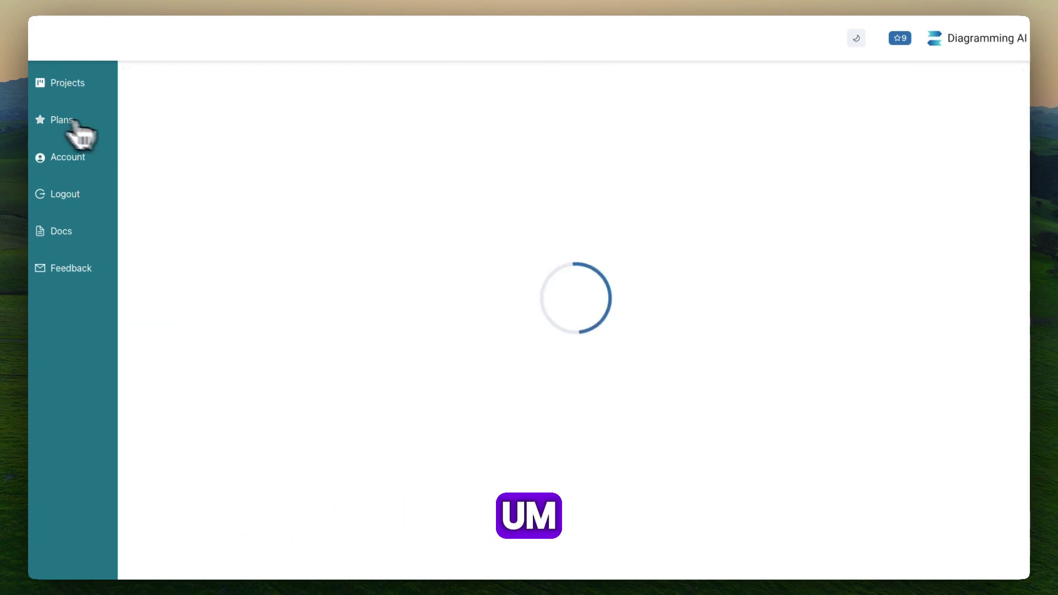